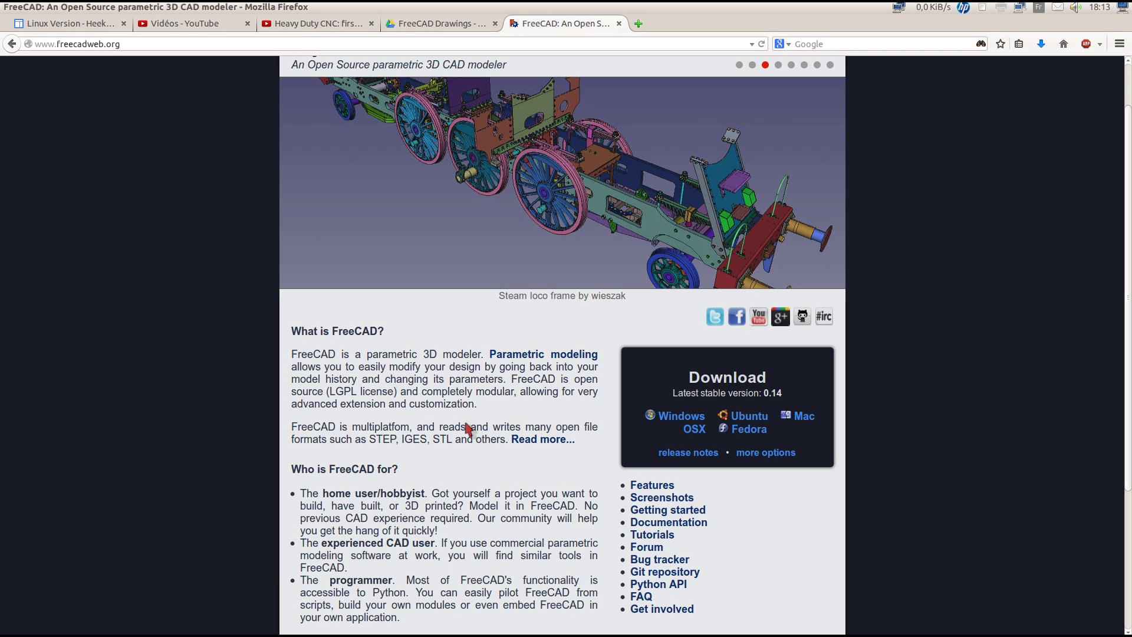
Scroll up and down through the freecadweb.org home page in Firefox
{"action": "scroll", "coordinate": [468, 427], "scroll_direction": "up", "scroll_amount": 2}
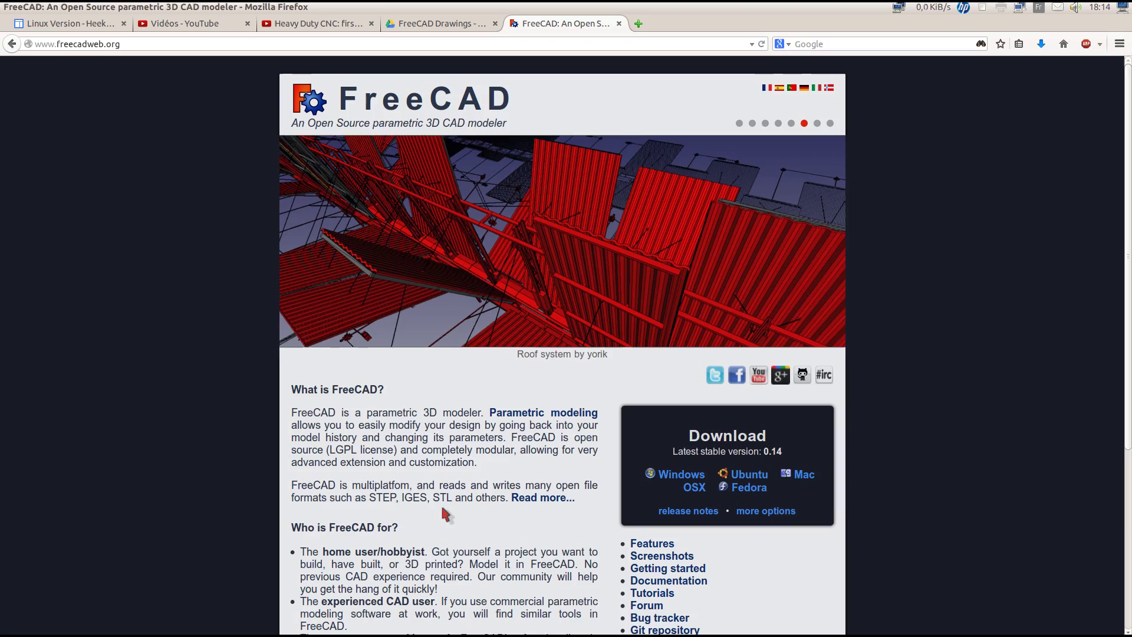
{"action": "scroll", "coordinate": [442, 509], "scroll_direction": "down", "scroll_amount": 1}
{"action": "scroll", "coordinate": [442, 504], "scroll_direction": "down", "scroll_amount": 5}
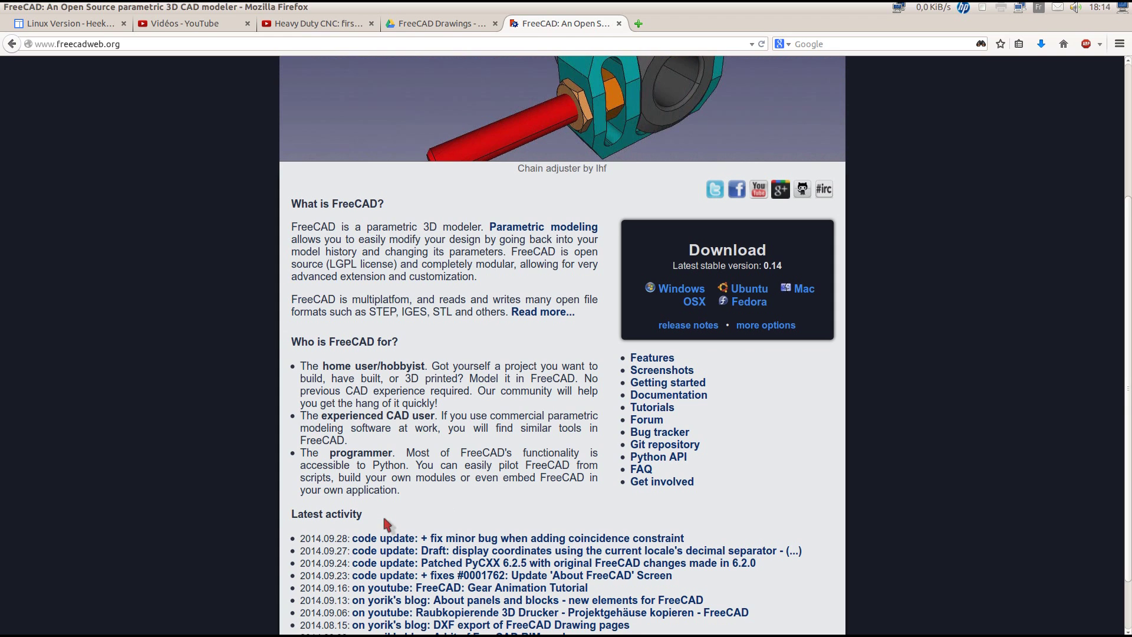
{"action": "scroll", "coordinate": [386, 524], "scroll_direction": "down", "scroll_amount": 1}
{"action": "scroll", "coordinate": [385, 524], "scroll_direction": "down", "scroll_amount": 2}
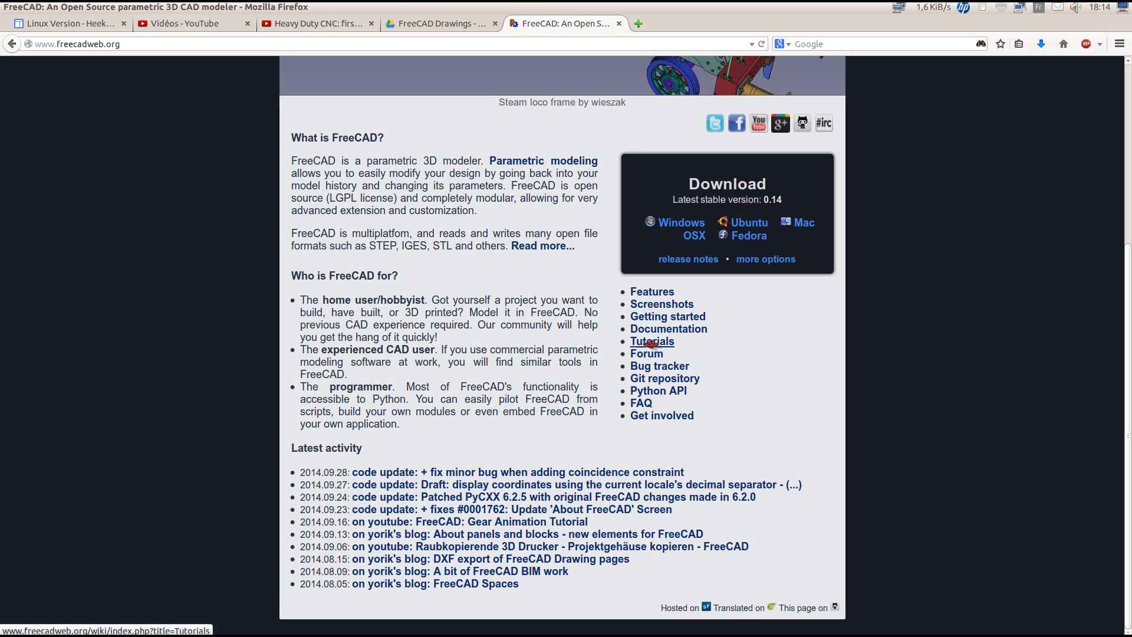
{"action": "scroll", "coordinate": [473, 231], "scroll_direction": "up", "scroll_amount": 5}
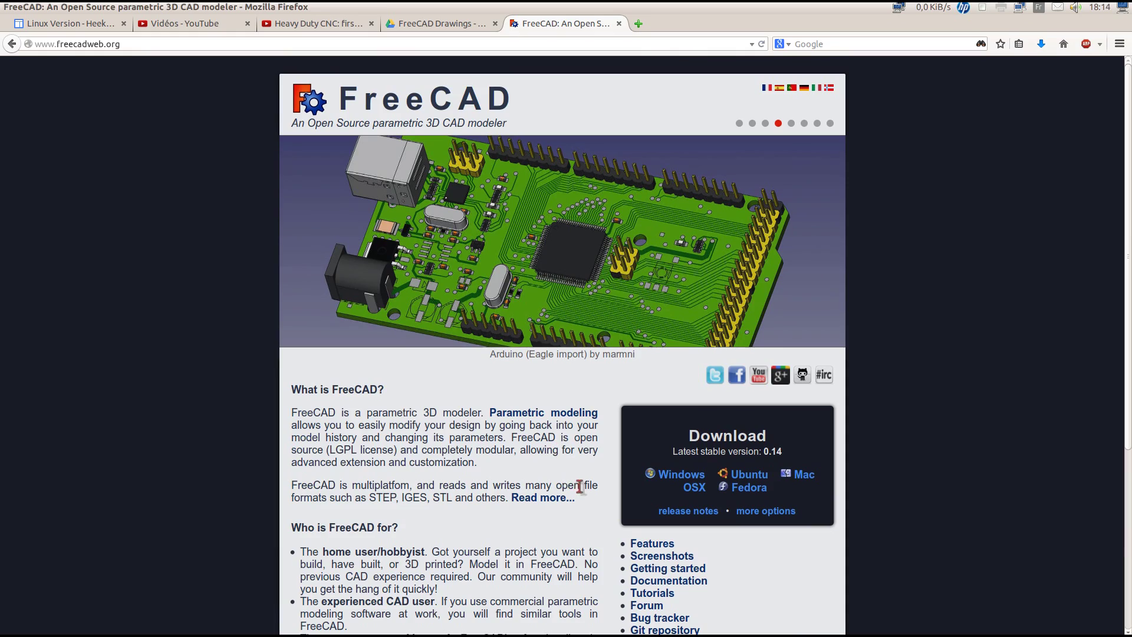
{"action": "scroll", "coordinate": [580, 486], "scroll_direction": "down", "scroll_amount": 3}
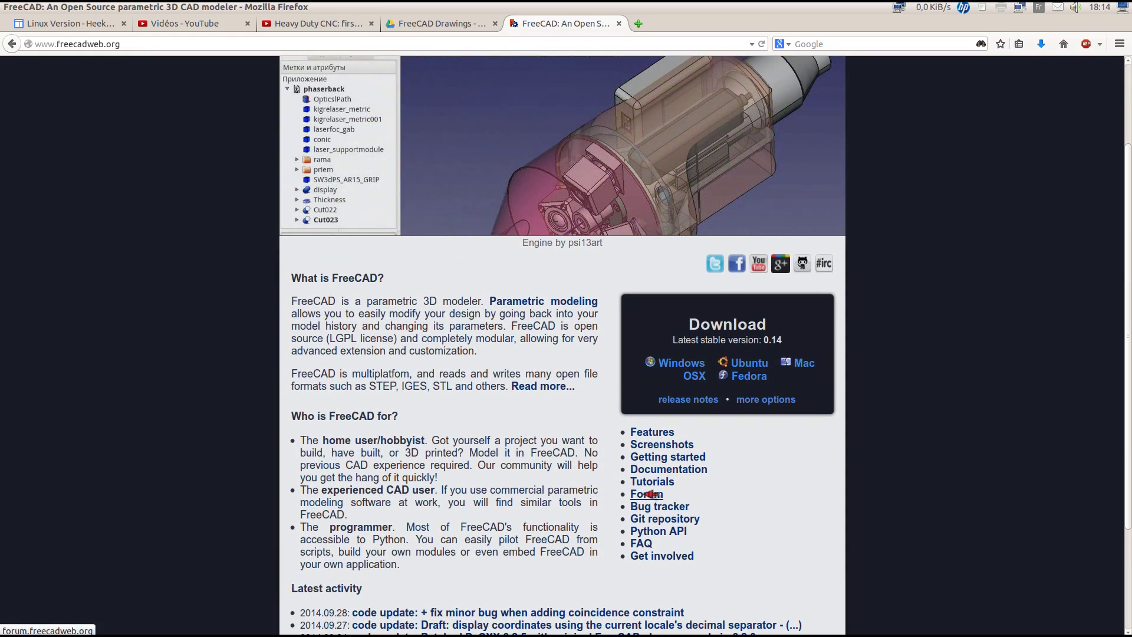
{"action": "scroll", "coordinate": [533, 480], "scroll_direction": "up", "scroll_amount": 1}
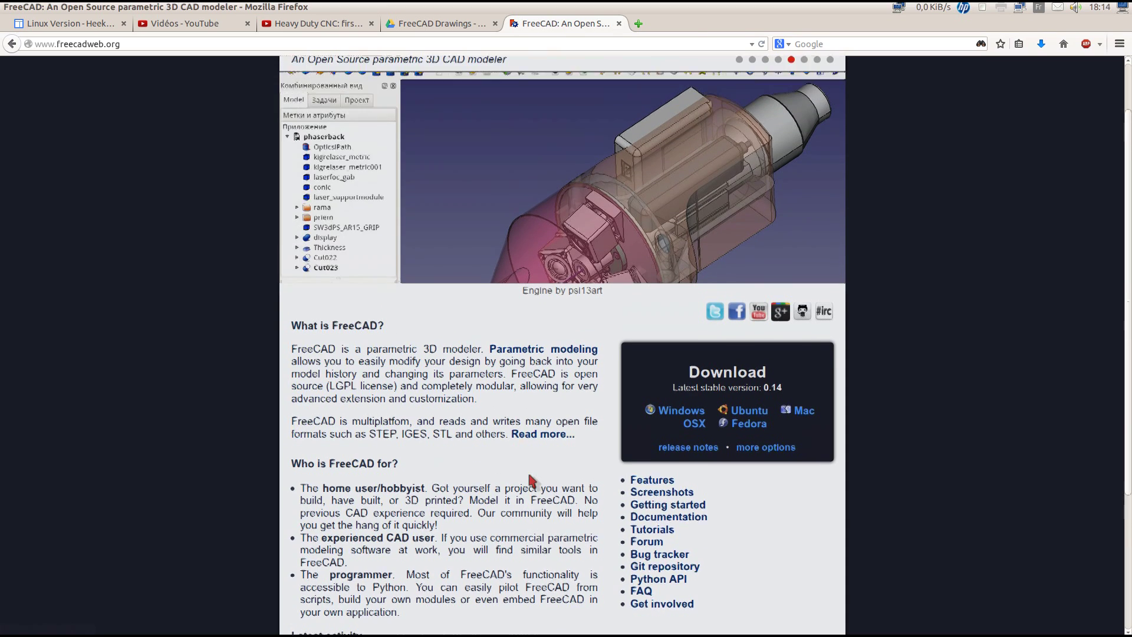
{"action": "scroll", "coordinate": [530, 481], "scroll_direction": "up", "scroll_amount": 1}
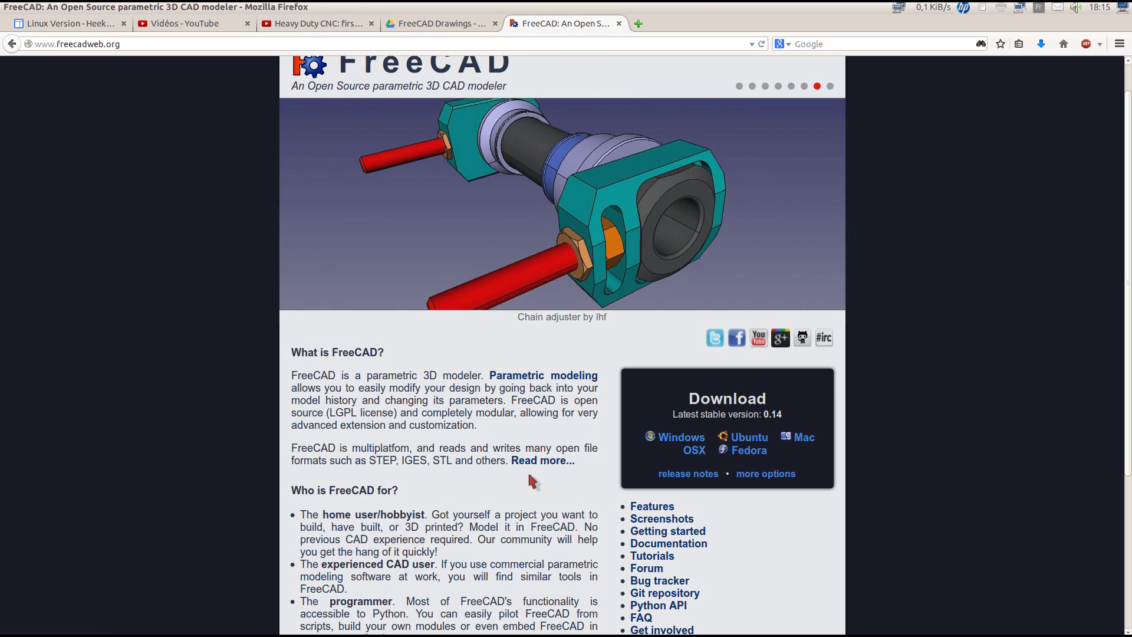
{"action": "scroll", "coordinate": [529, 475], "scroll_direction": "down", "scroll_amount": 3}
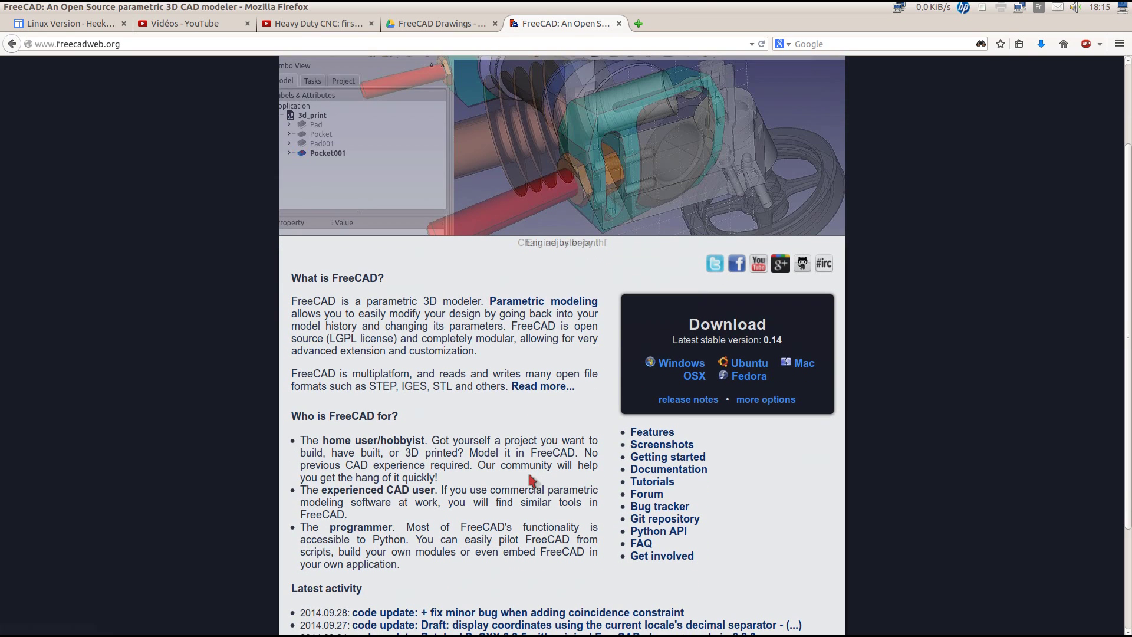
{"action": "scroll", "coordinate": [530, 479], "scroll_direction": "up", "scroll_amount": 1}
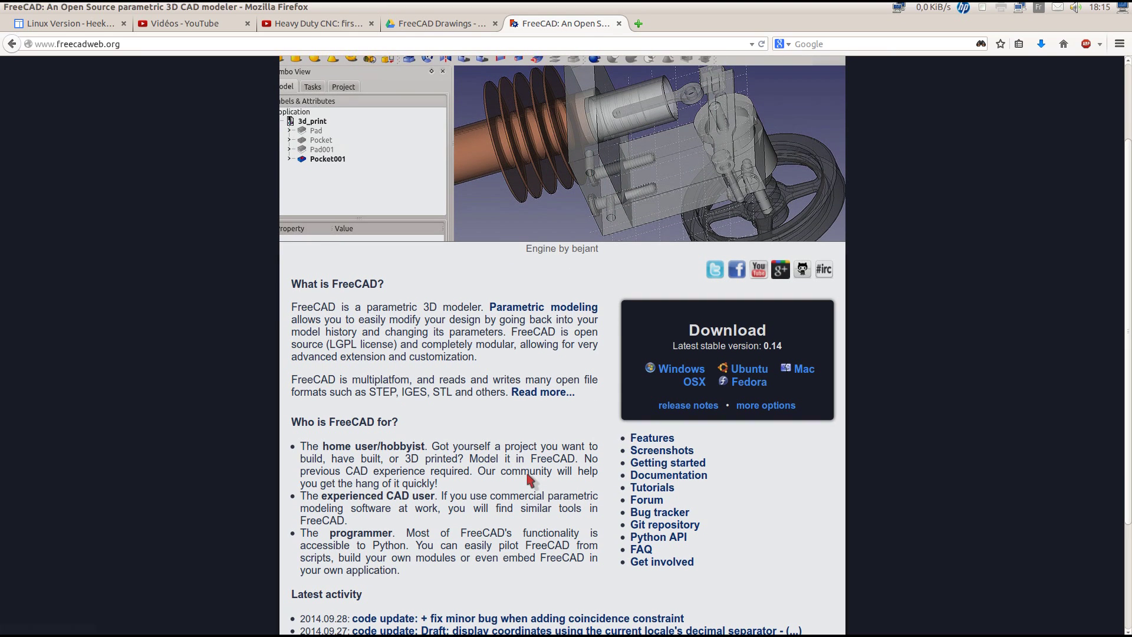
{"action": "scroll", "coordinate": [530, 479], "scroll_direction": "up", "scroll_amount": 3}
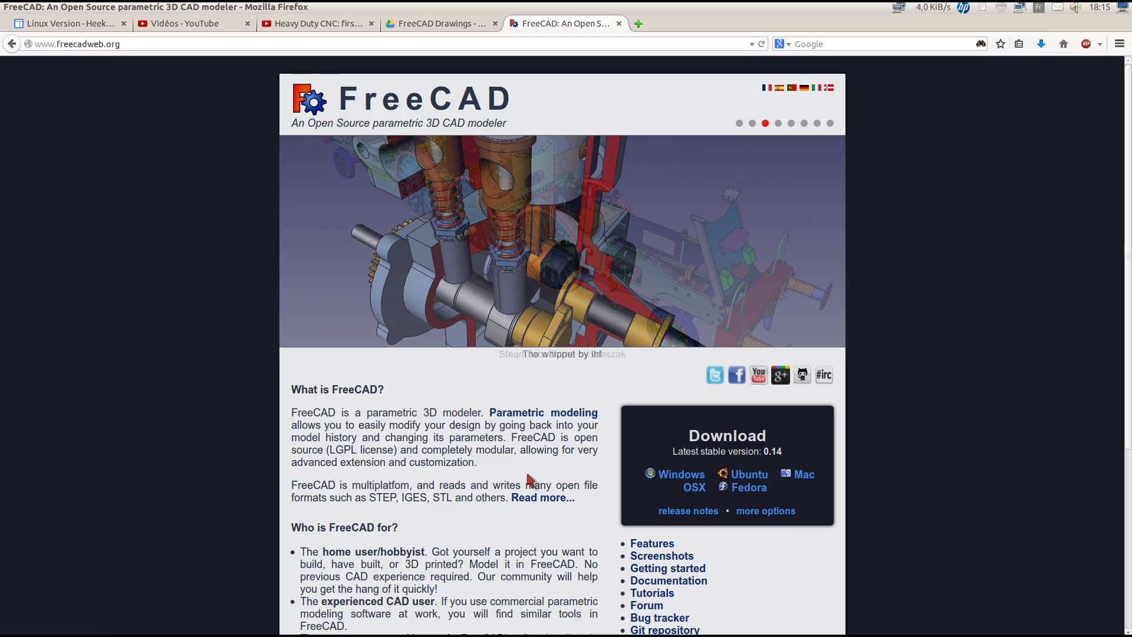
{"action": "scroll", "coordinate": [529, 479], "scroll_direction": "down", "scroll_amount": 4}
{"action": "scroll", "coordinate": [529, 479], "scroll_direction": "down", "scroll_amount": 4}
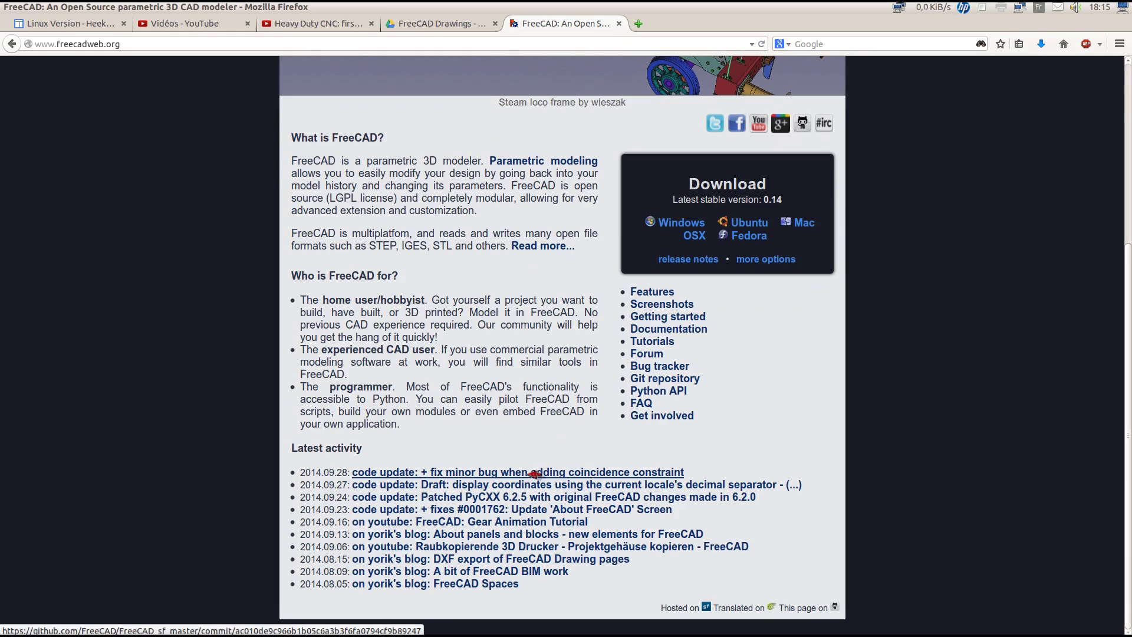
{"action": "scroll", "coordinate": [527, 434], "scroll_direction": "up", "scroll_amount": 7}
{"action": "scroll", "coordinate": [527, 432], "scroll_direction": "up", "scroll_amount": 1}
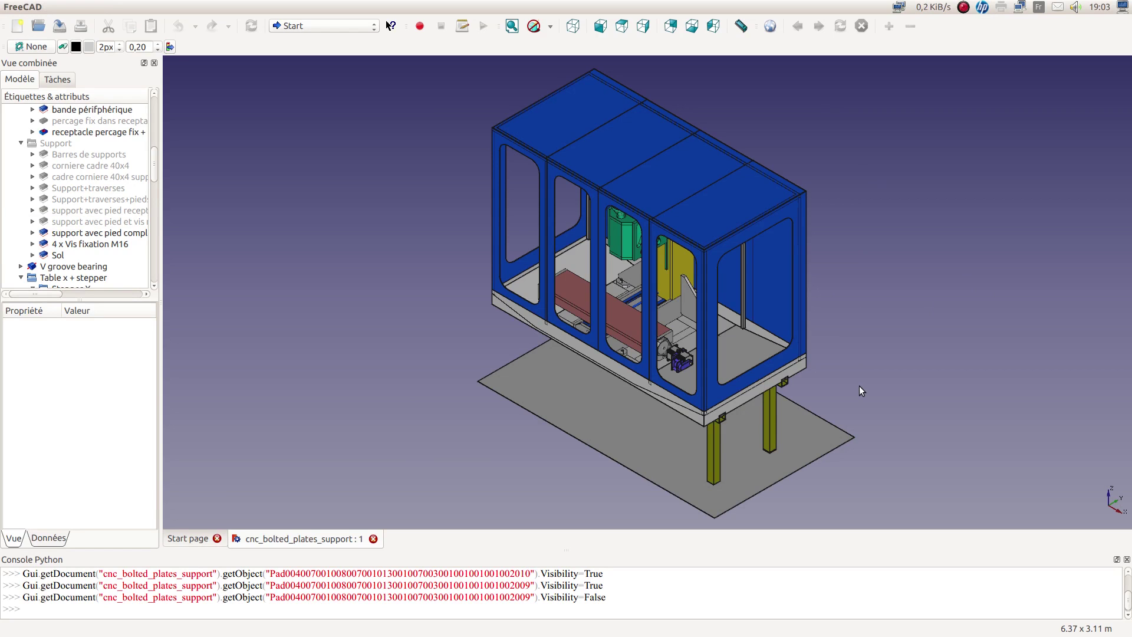
{"action": "scroll", "coordinate": [859, 384], "scroll_direction": "up", "scroll_amount": 2}
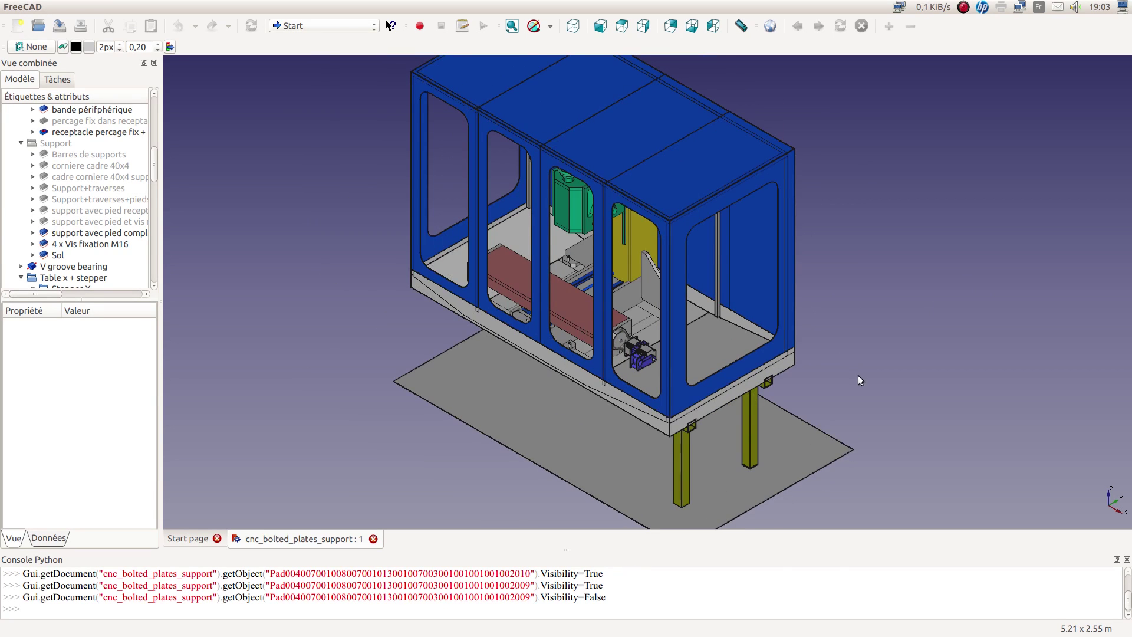
{"action": "scroll", "coordinate": [858, 376], "scroll_direction": "down", "scroll_amount": 1}
{"action": "middle_click_drag", "start_coordinate": [865, 364], "coordinate": [902, 355]}
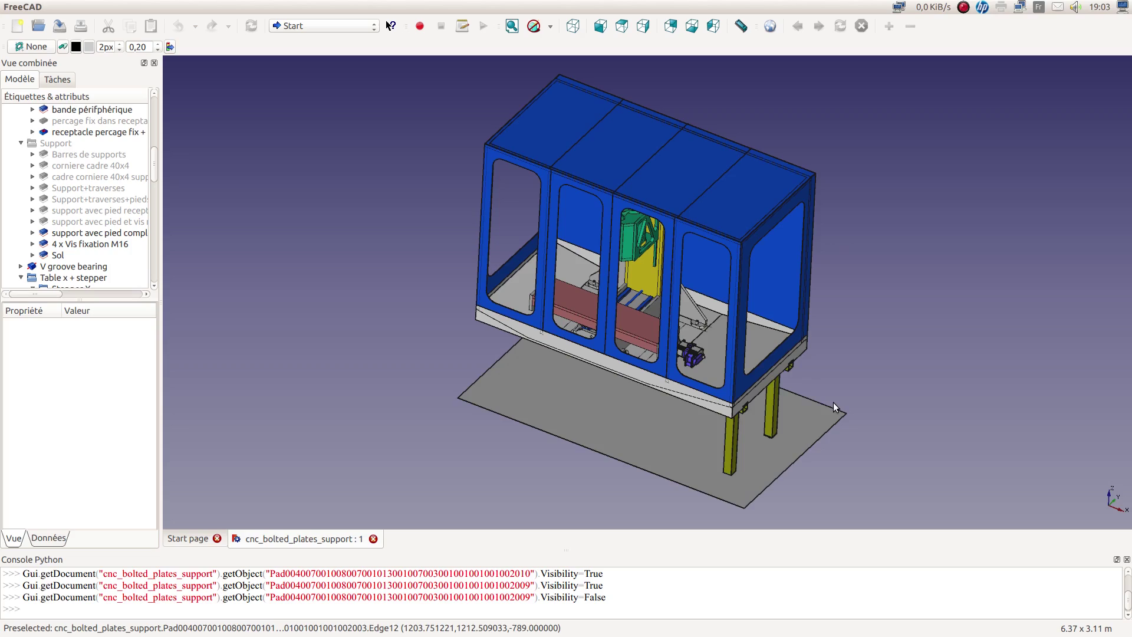
Hide the yellow leg support beneath the CNC enclosure, inspecting the legs from below first
{"action": "middle_click_drag", "start_coordinate": [827, 396], "coordinate": [699, 320]}
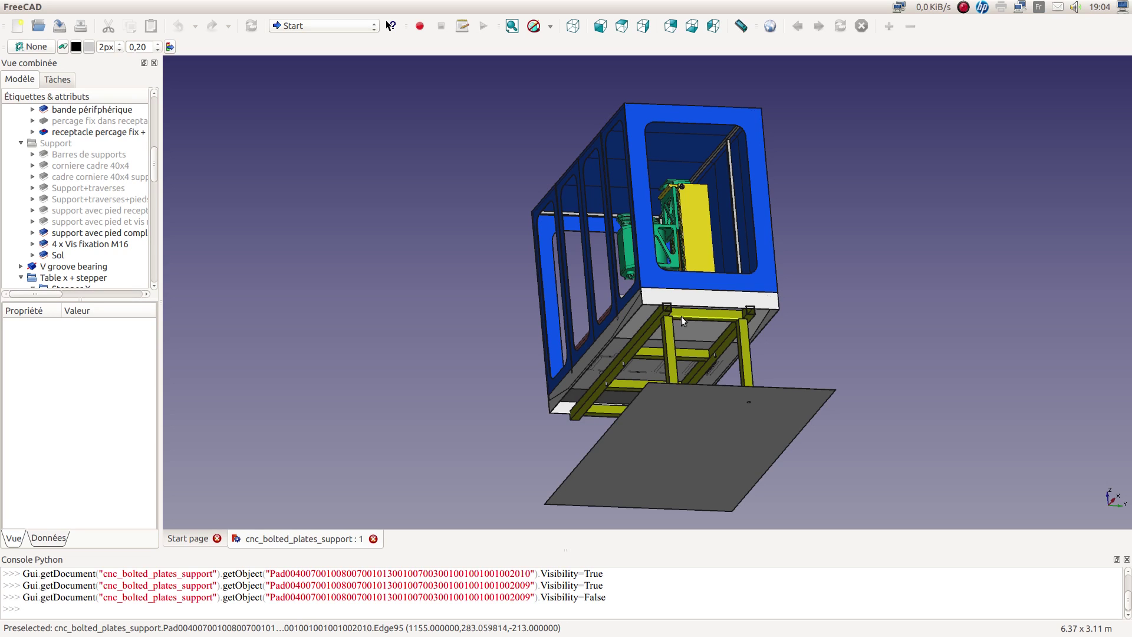
{"action": "middle_click_drag", "start_coordinate": [775, 352], "coordinate": [780, 393]}
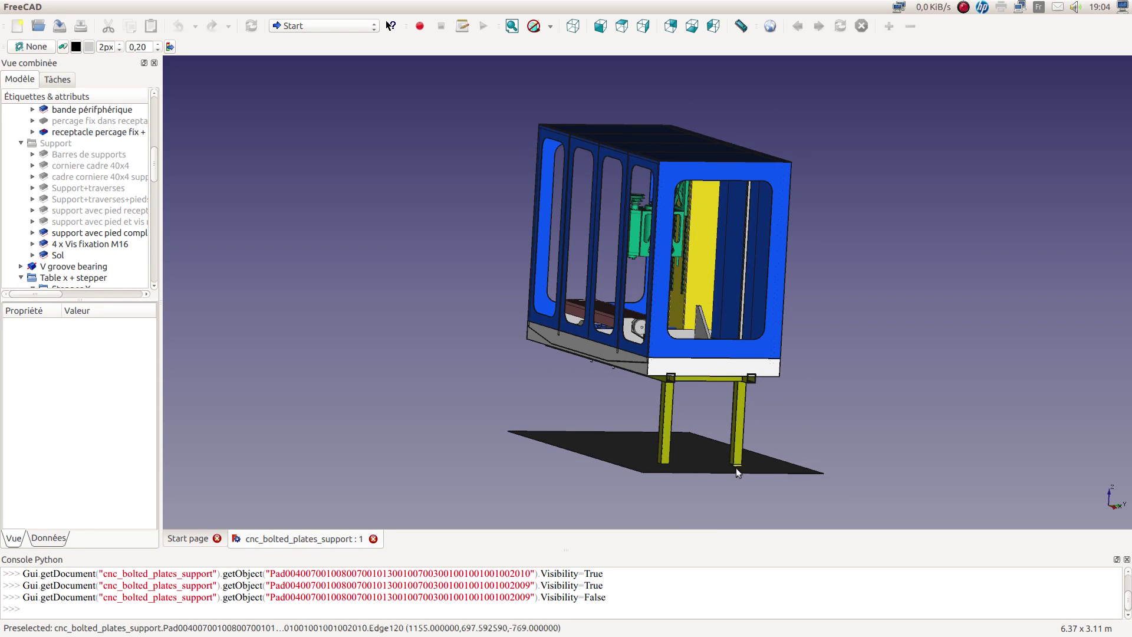
{"action": "scroll", "coordinate": [736, 468], "scroll_direction": "up", "scroll_amount": 8}
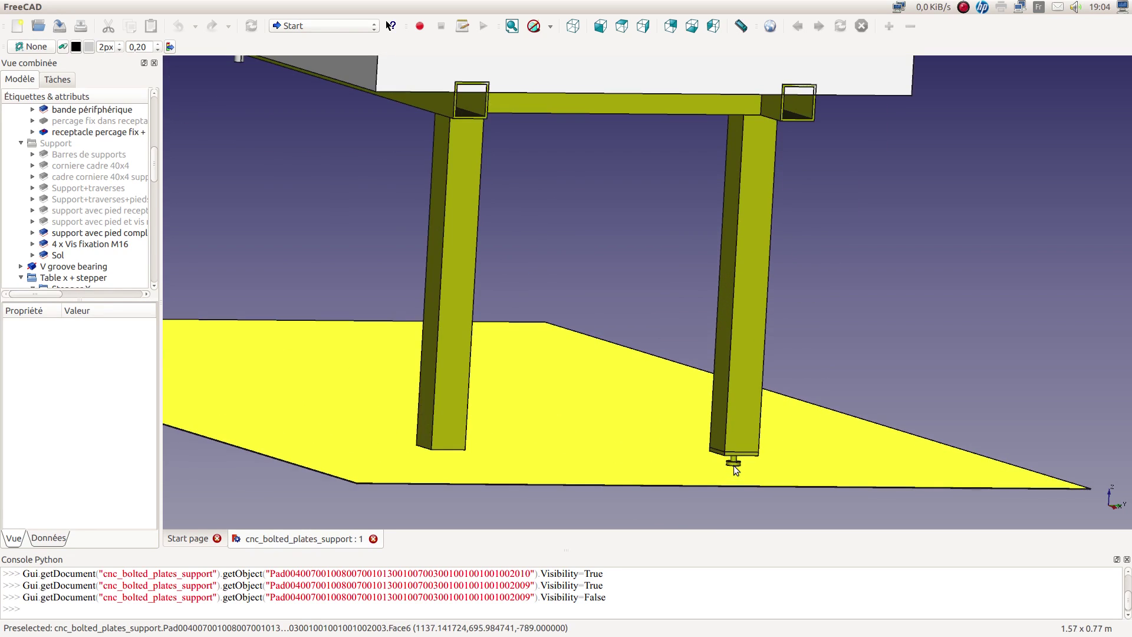
{"action": "scroll", "coordinate": [733, 465], "scroll_direction": "down", "scroll_amount": 3}
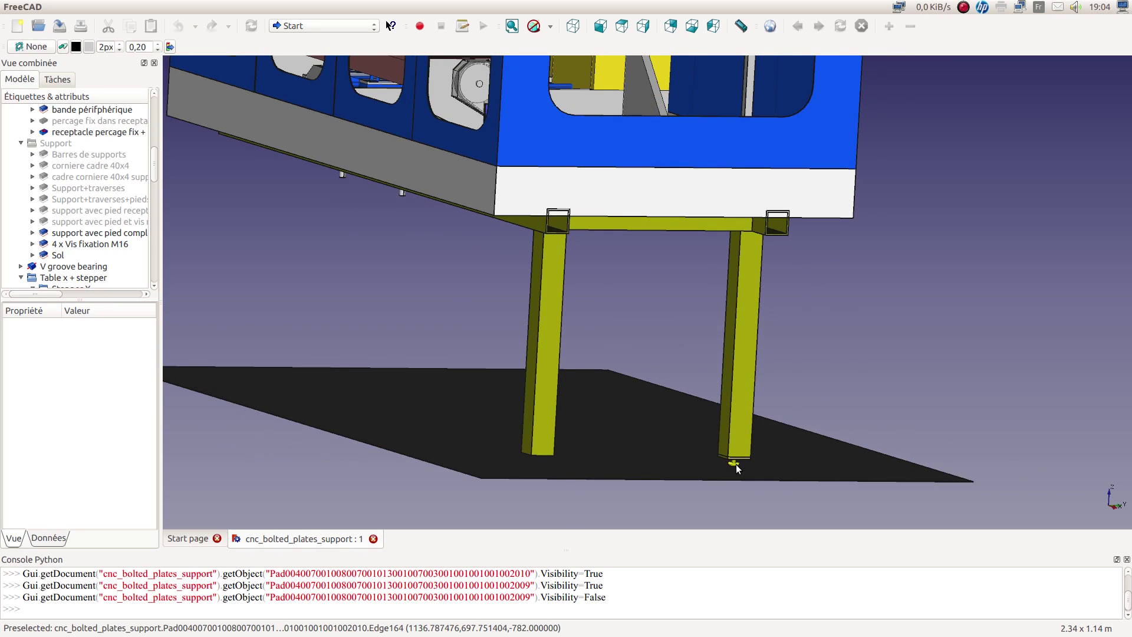
{"action": "scroll", "coordinate": [736, 465], "scroll_direction": "down", "scroll_amount": 3}
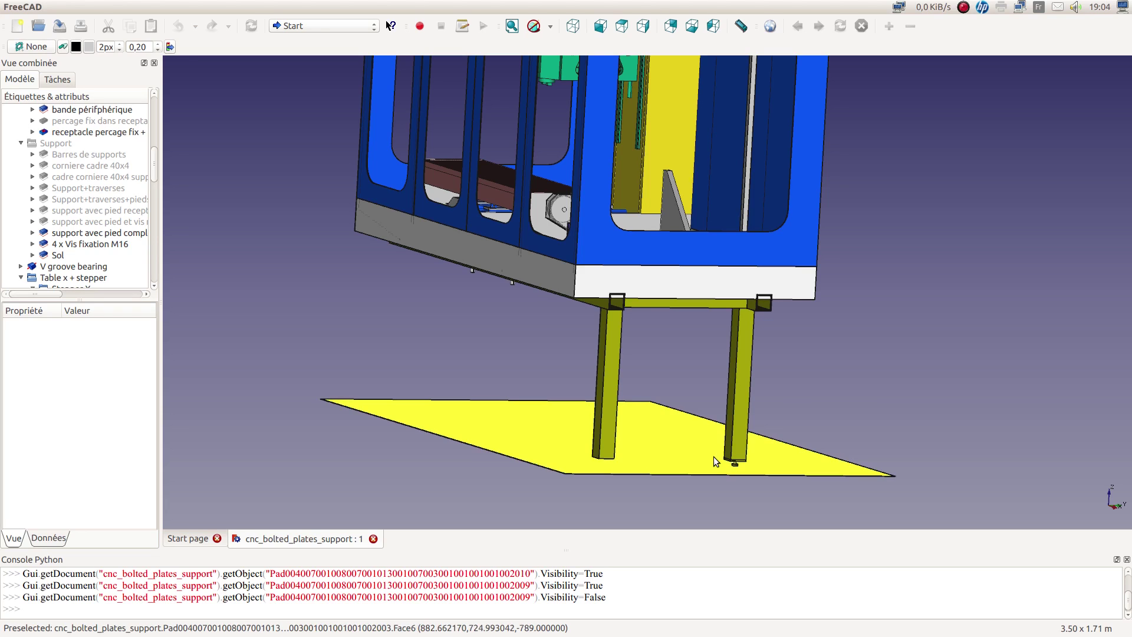
{"action": "middle_click_drag", "start_coordinate": [703, 489], "coordinate": [730, 498]}
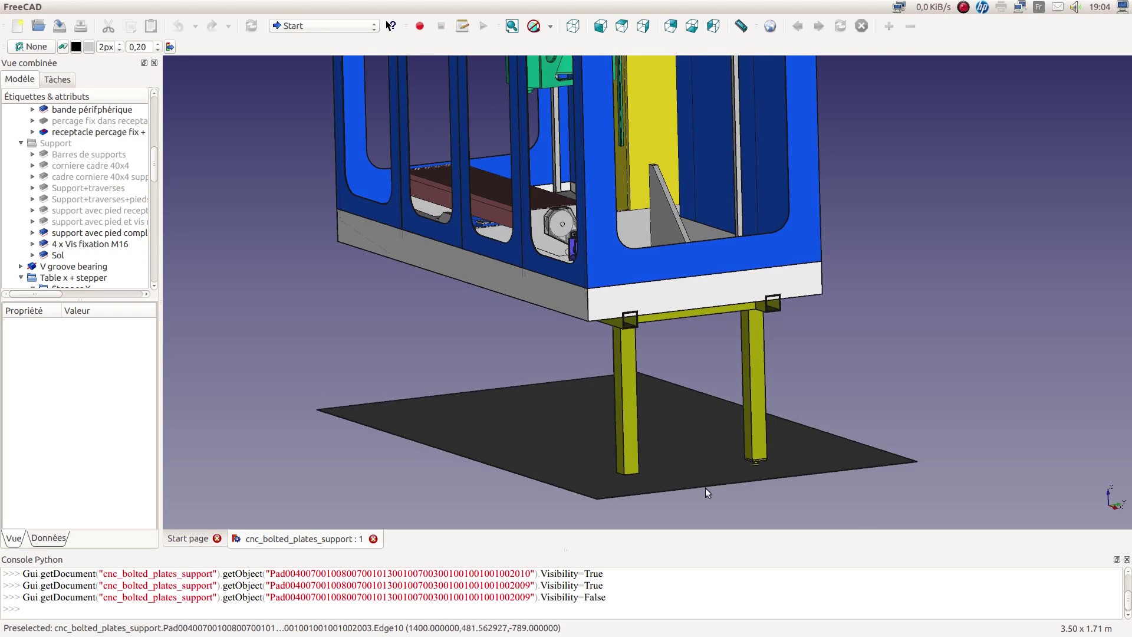
{"action": "left_click", "coordinate": [627, 423]}
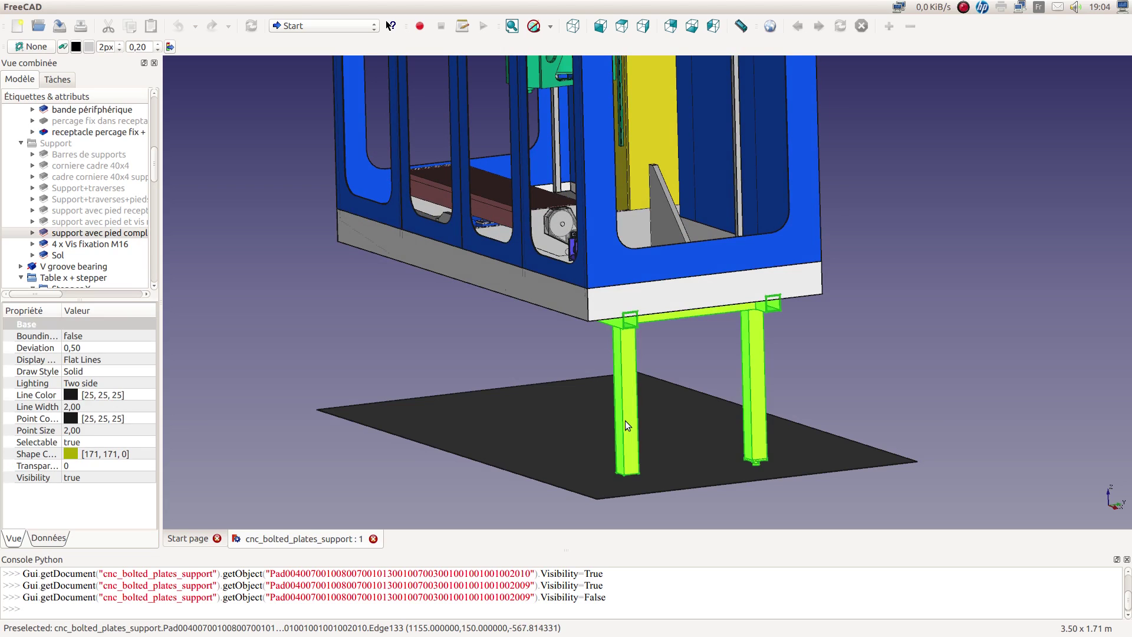
{"action": "key", "text": "space"}
{"action": "scroll", "coordinate": [607, 370], "scroll_direction": "down", "scroll_amount": 5}
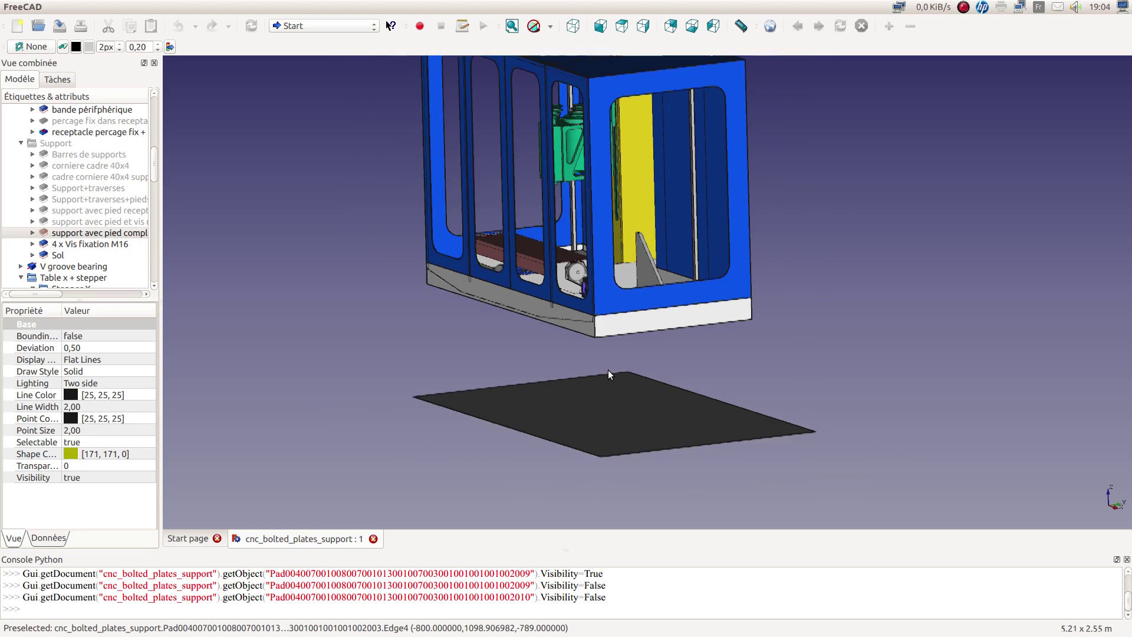
{"action": "middle_click_drag", "start_coordinate": [472, 356], "coordinate": [577, 372]}
{"action": "scroll", "coordinate": [572, 374], "scroll_direction": "up", "scroll_amount": 1}
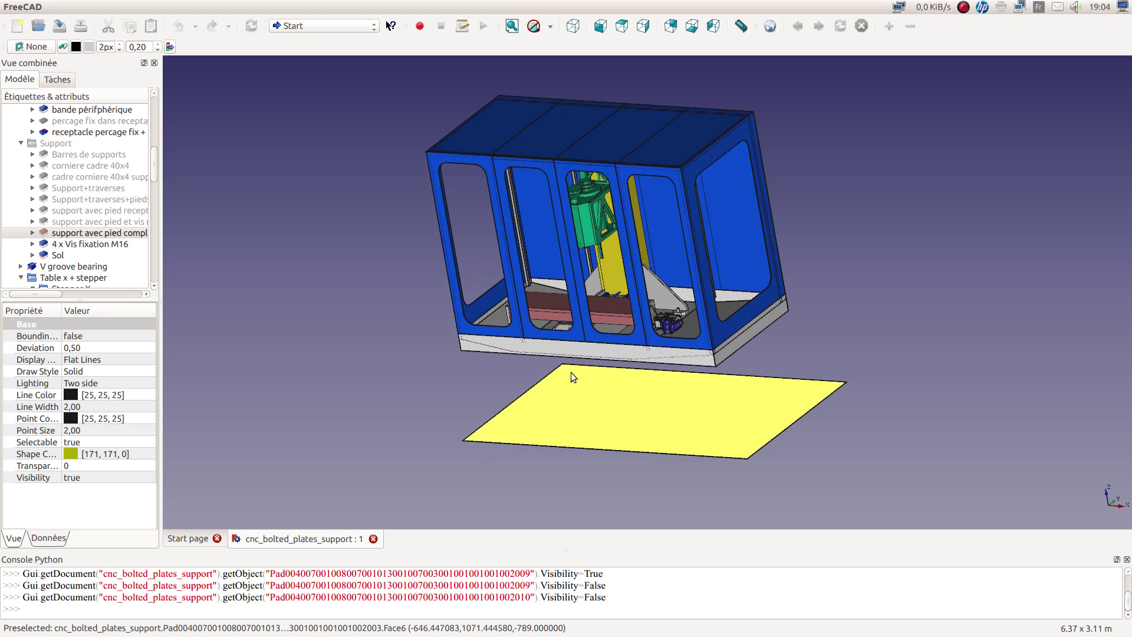
{"action": "scroll", "coordinate": [643, 437], "scroll_direction": "up", "scroll_amount": 2}
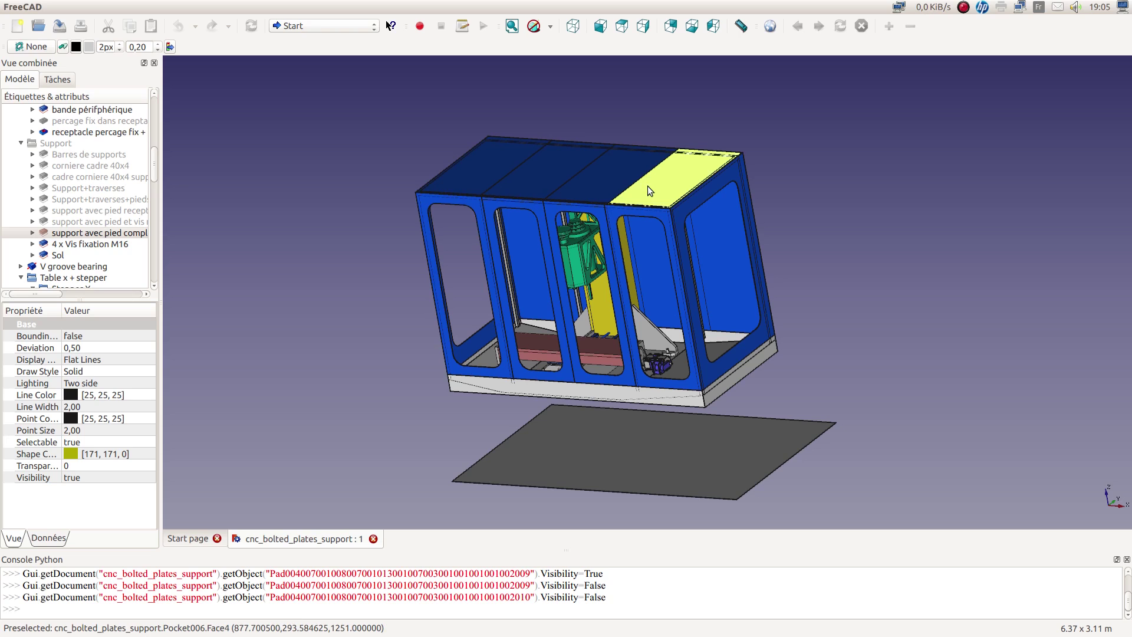
Hide the enclosure's top panel to look into the open box
{"action": "left_click", "coordinate": [549, 179]}
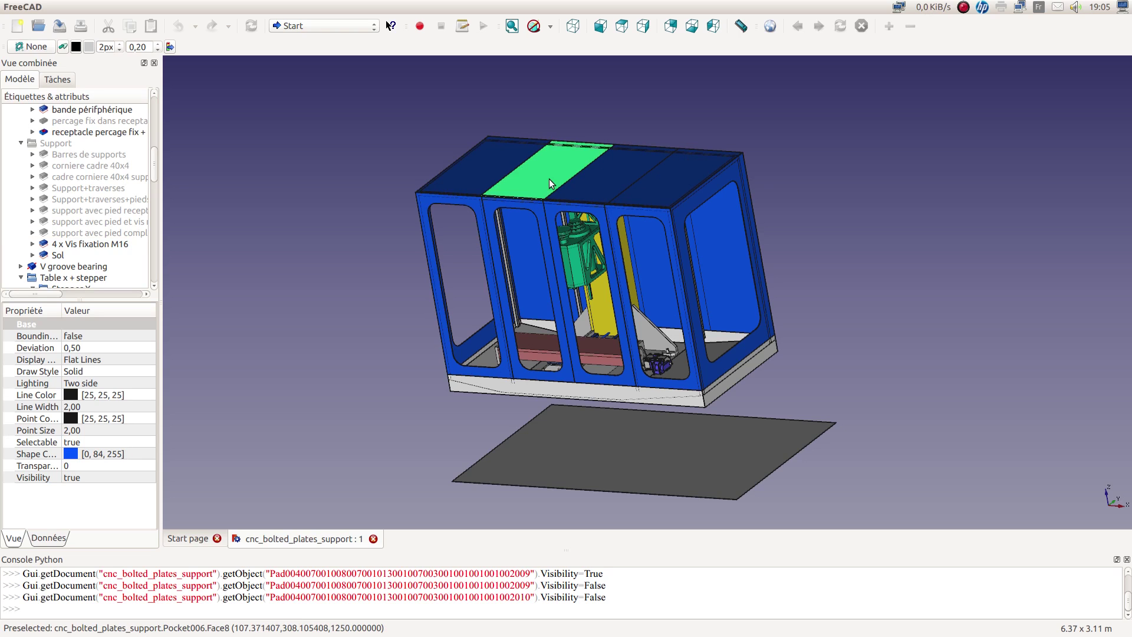
{"action": "key", "text": "space"}
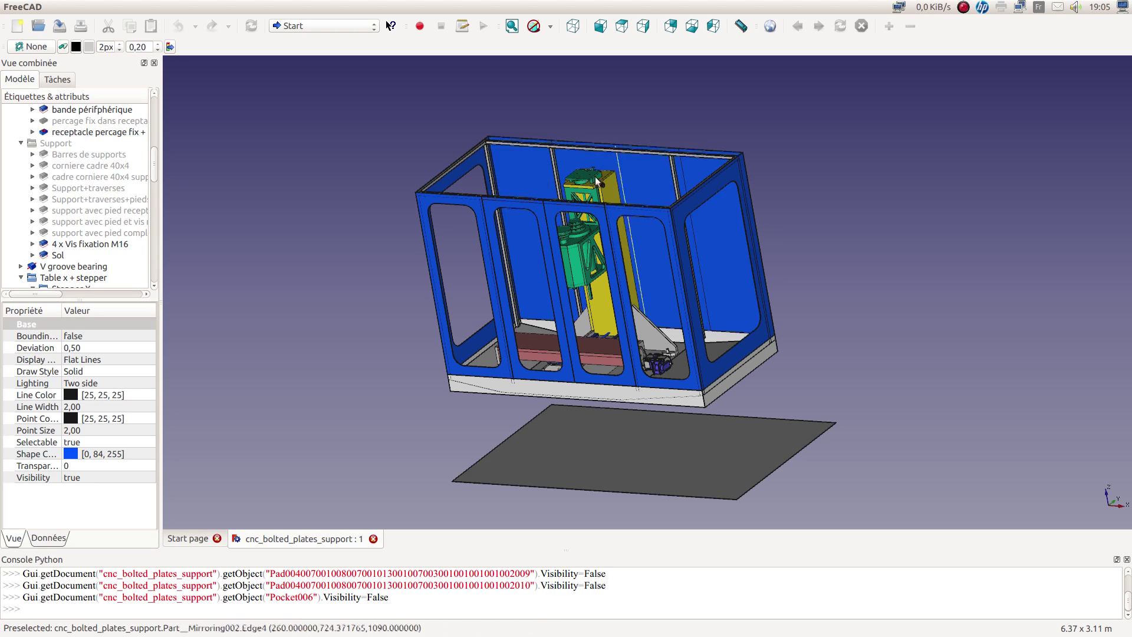
{"action": "scroll", "coordinate": [557, 176], "scroll_direction": "up", "scroll_amount": 4}
{"action": "middle_click_drag", "start_coordinate": [558, 177], "coordinate": [718, 187]}
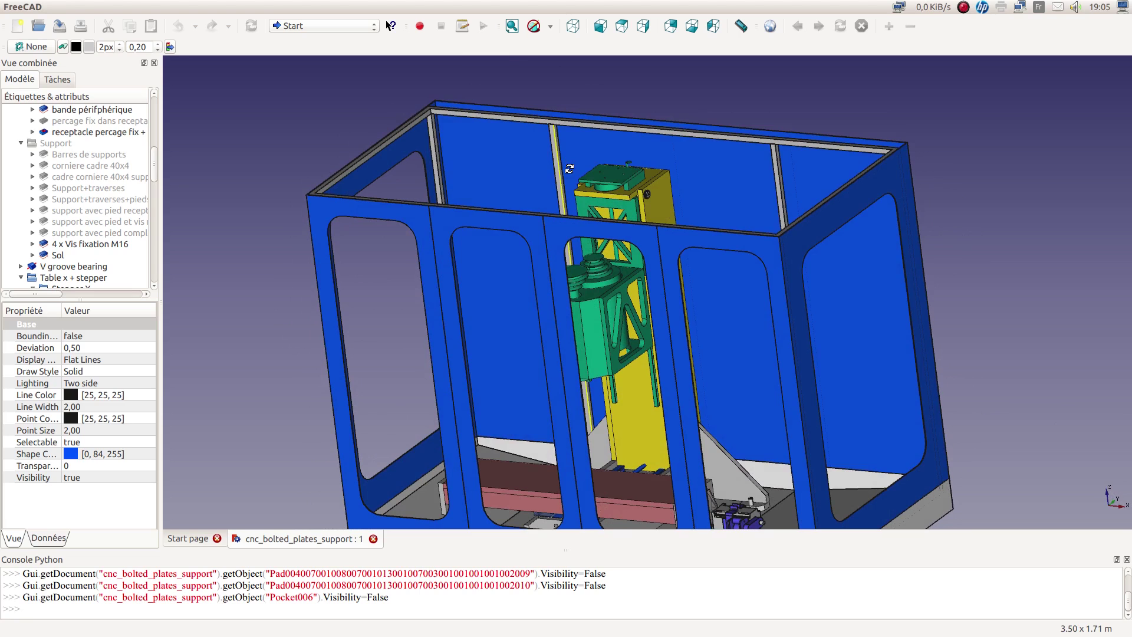
Hide the blue enclosure side panels, leaving the bare bar frame
{"action": "left_click", "coordinate": [729, 176]}
{"action": "key", "text": "space"}
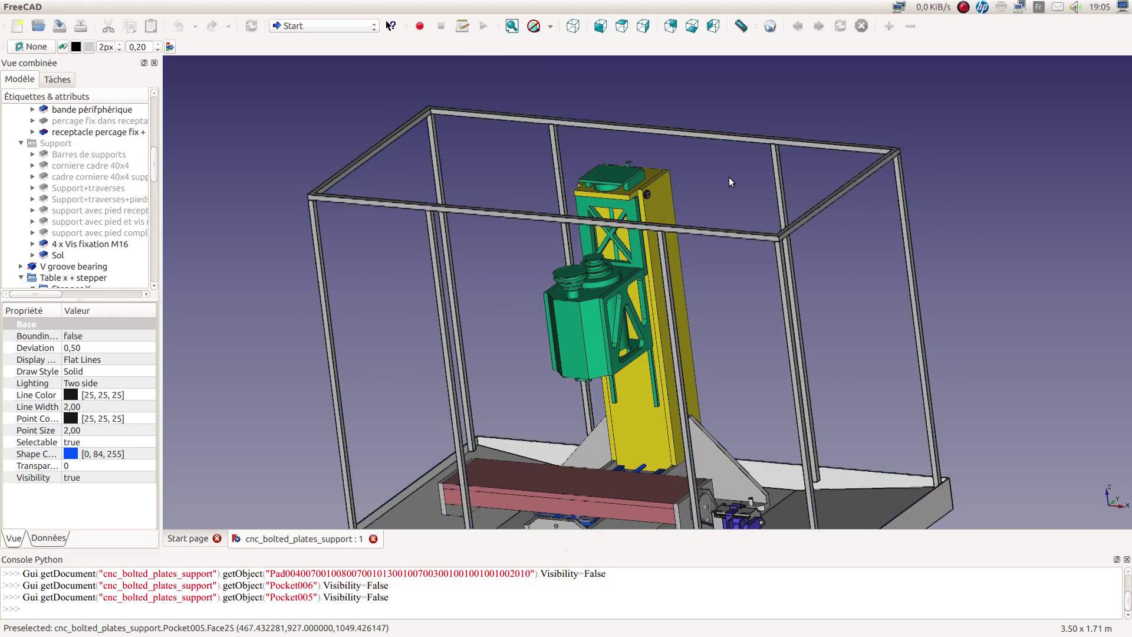
{"action": "scroll", "coordinate": [729, 177], "scroll_direction": "down", "scroll_amount": 3}
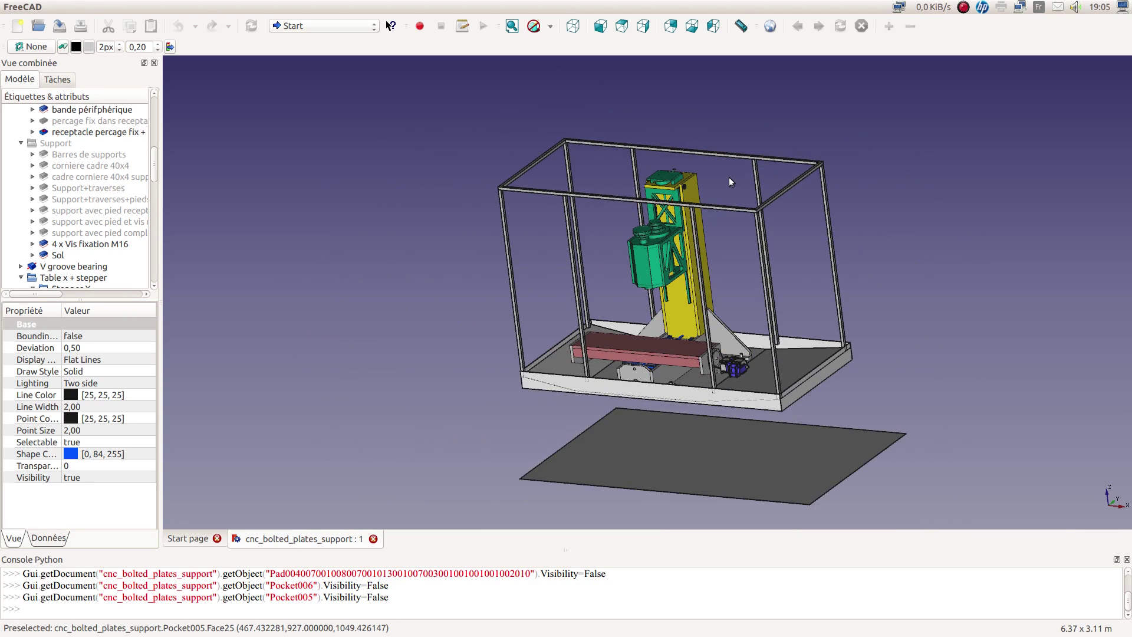
{"action": "scroll", "coordinate": [757, 235], "scroll_direction": "up", "scroll_amount": 2}
{"action": "mouse_move", "coordinate": [757, 224]}
{"action": "middle_mouse_down"}
{"action": "mouse_move", "coordinate": [649, 248]}
{"action": "mouse_move", "coordinate": [807, 232]}
{"action": "mouse_move", "coordinate": [769, 243]}
{"action": "middle_mouse_up"}
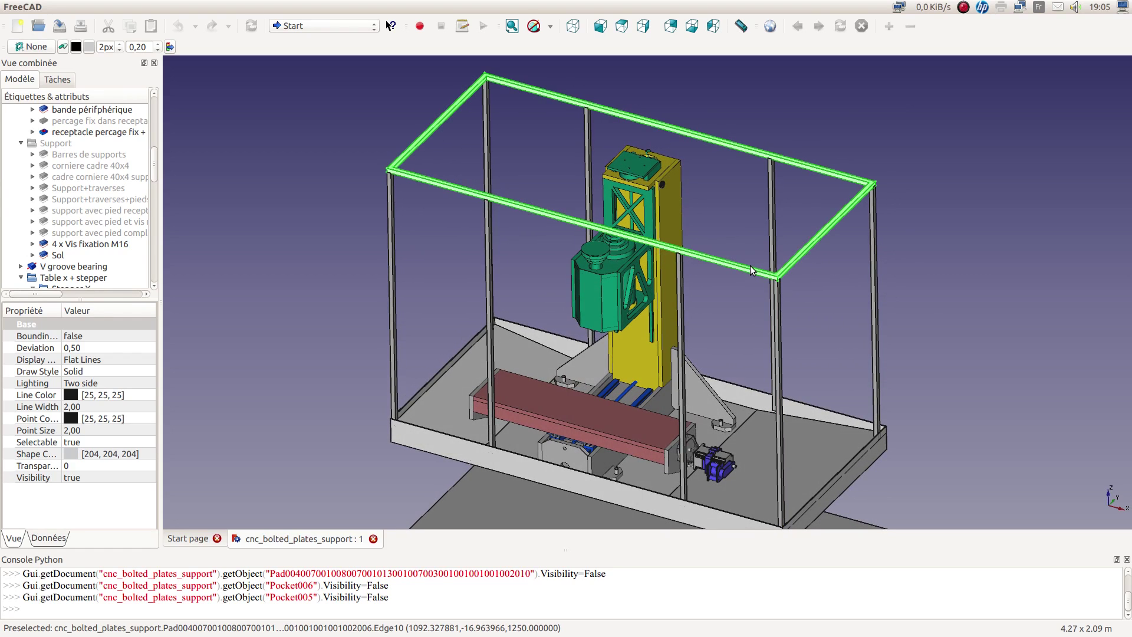
Hide the frame's top rails and vertical posts
{"action": "key", "text": "space"}
{"action": "left_click", "coordinate": [776, 297]}
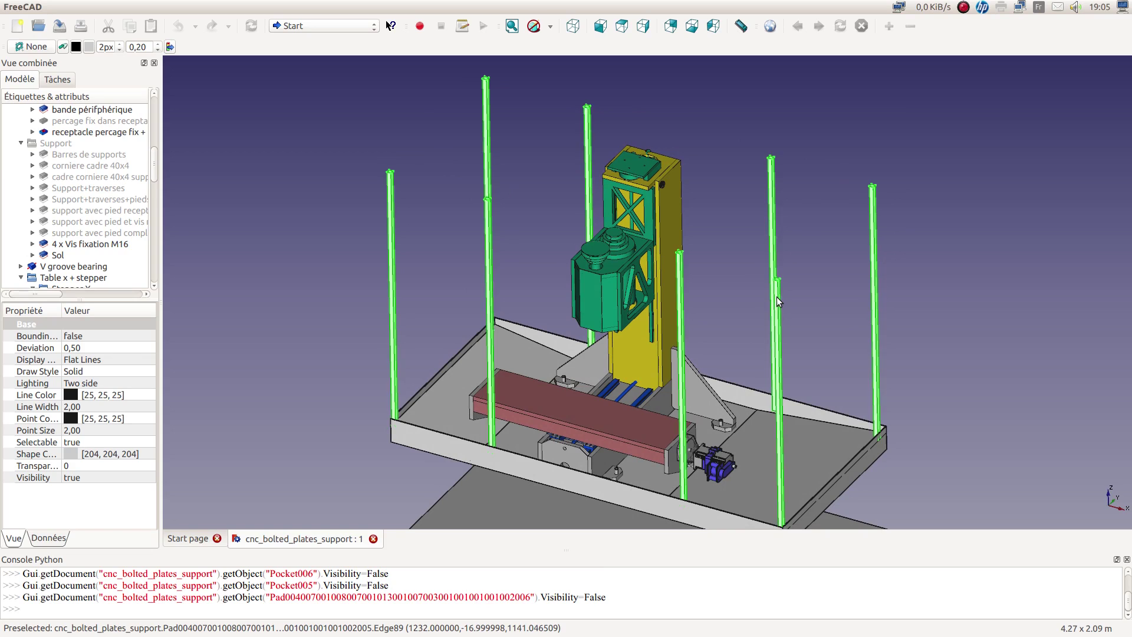
{"action": "key", "text": "space"}
{"action": "scroll", "coordinate": [758, 374], "scroll_direction": "down", "scroll_amount": 2}
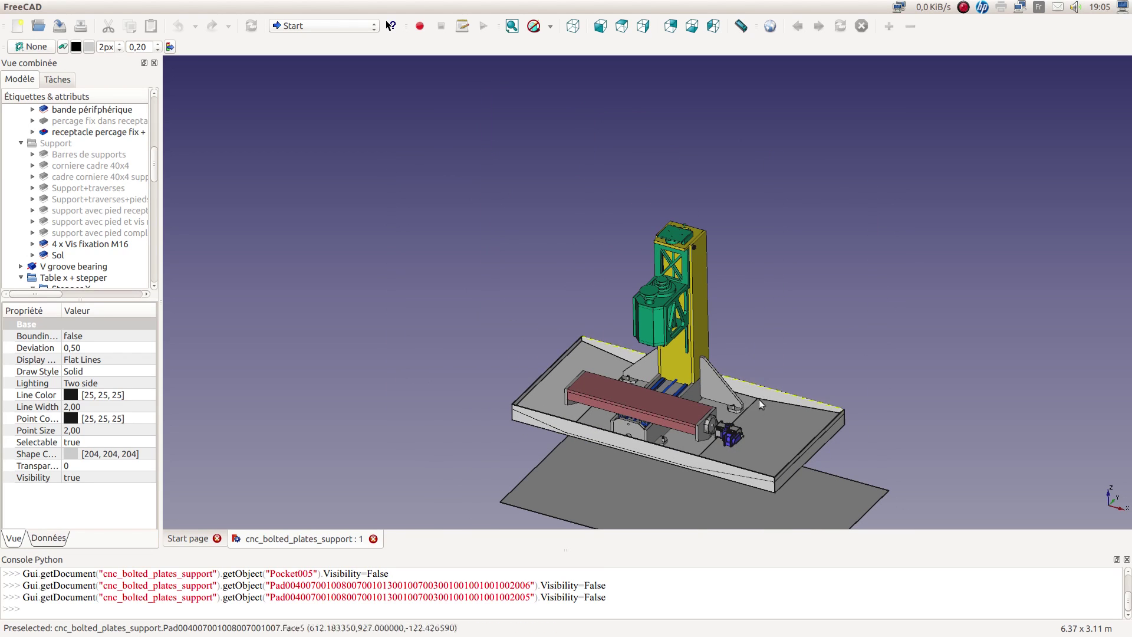
Switch to the axonometric view and fit the whole model
{"action": "left_click", "coordinate": [573, 26]}
{"action": "left_click", "coordinate": [512, 26]}
{"action": "scroll", "coordinate": [659, 328], "scroll_direction": "up", "scroll_amount": 3}
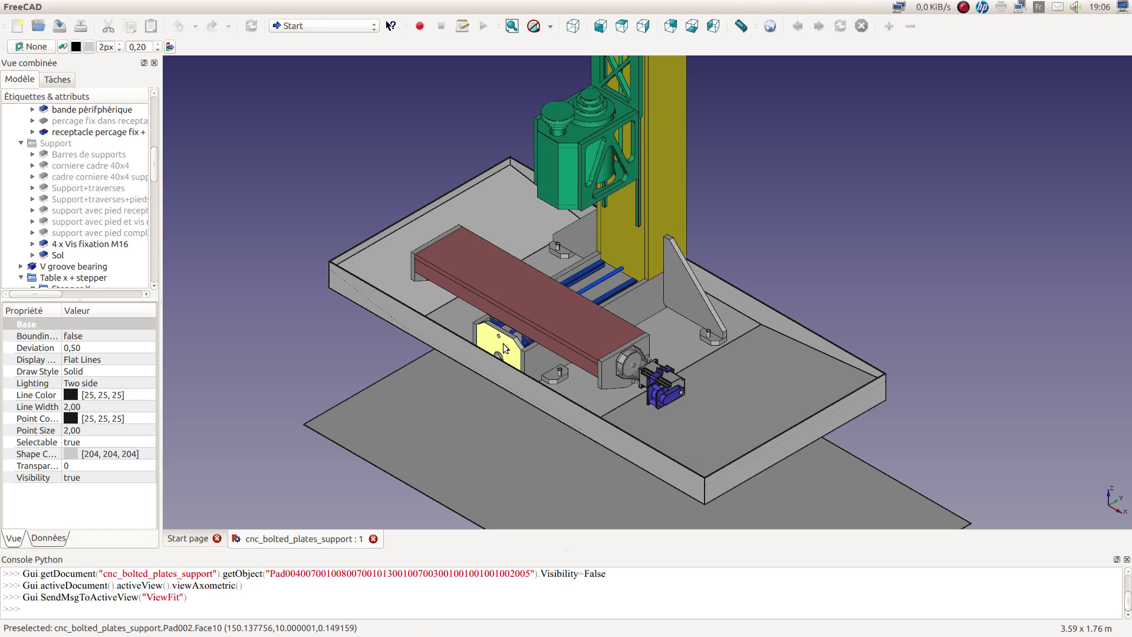
Hide the tray's floor plate and the bande périphérique rim around it
{"action": "left_click", "coordinate": [761, 391]}
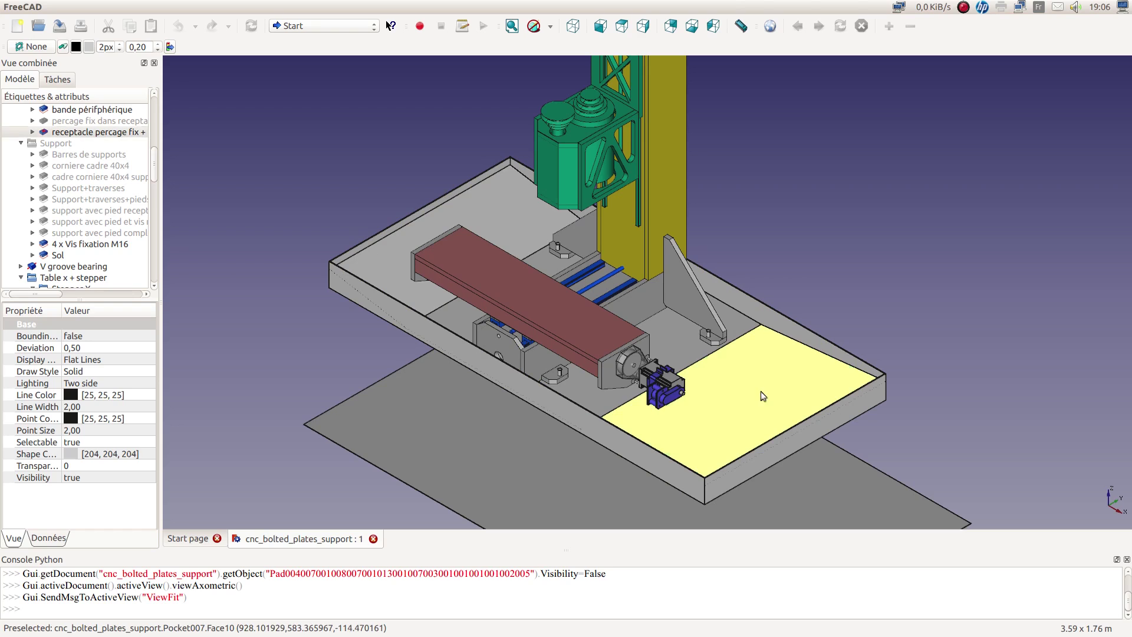
{"action": "key", "text": "space"}
{"action": "left_click", "coordinate": [631, 453]}
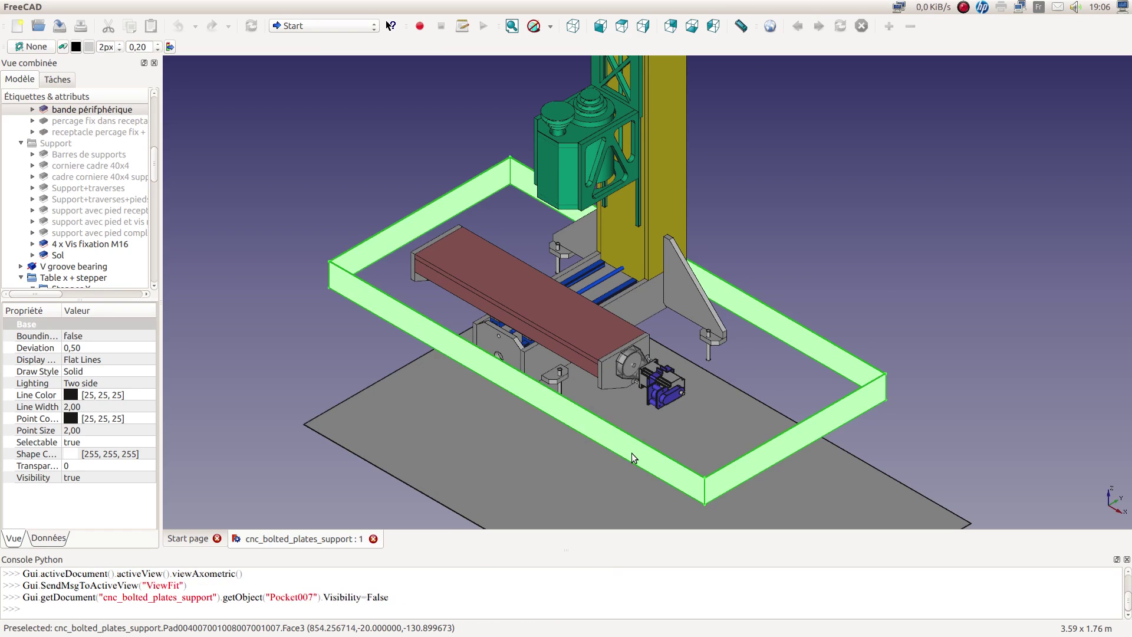
{"action": "key", "text": "space"}
{"action": "scroll", "coordinate": [808, 349], "scroll_direction": "down", "scroll_amount": 2}
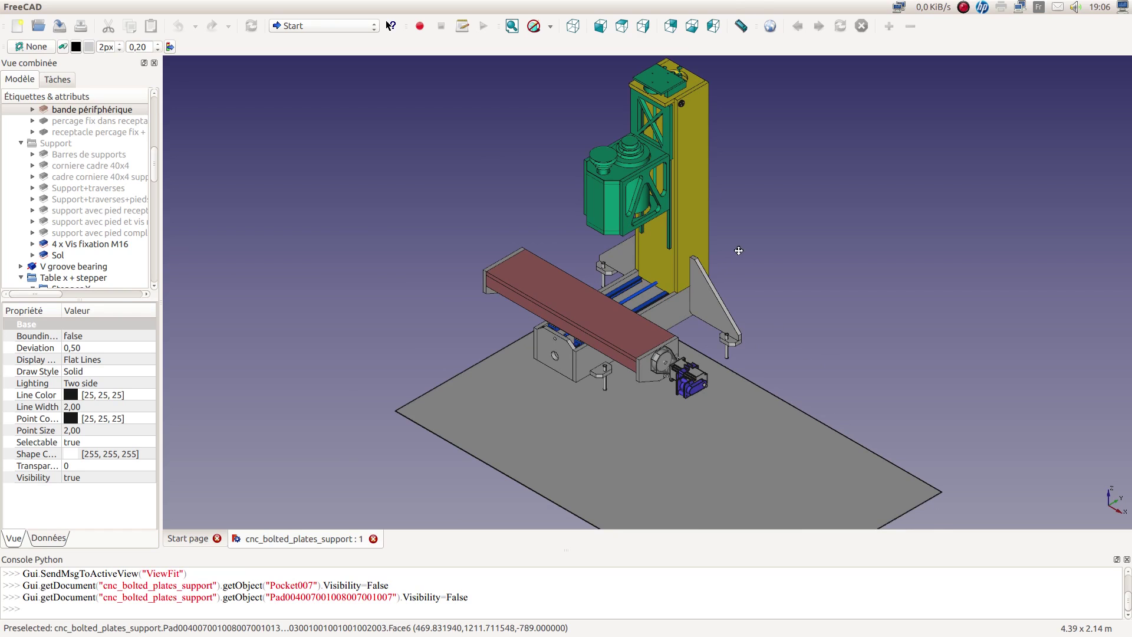
Hide the Sol ground plate beneath the machine
{"action": "middle_click_drag", "start_coordinate": [739, 251], "coordinate": [805, 313]}
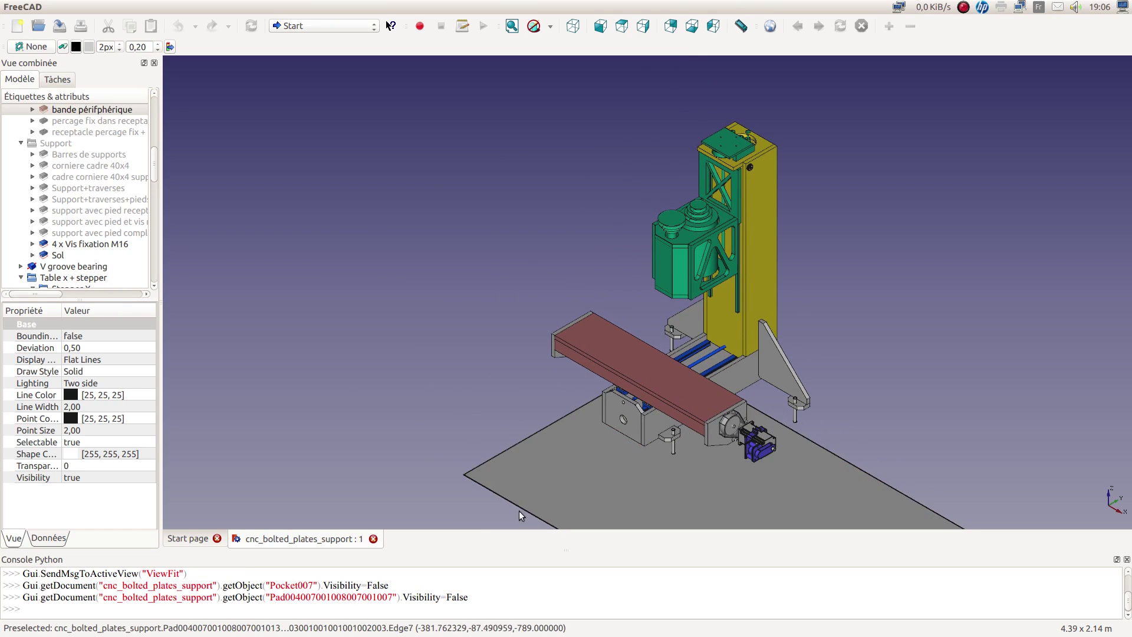
{"action": "left_click", "coordinate": [560, 488]}
{"action": "key", "text": "space"}
{"action": "scroll", "coordinate": [686, 447], "scroll_direction": "up", "scroll_amount": 2}
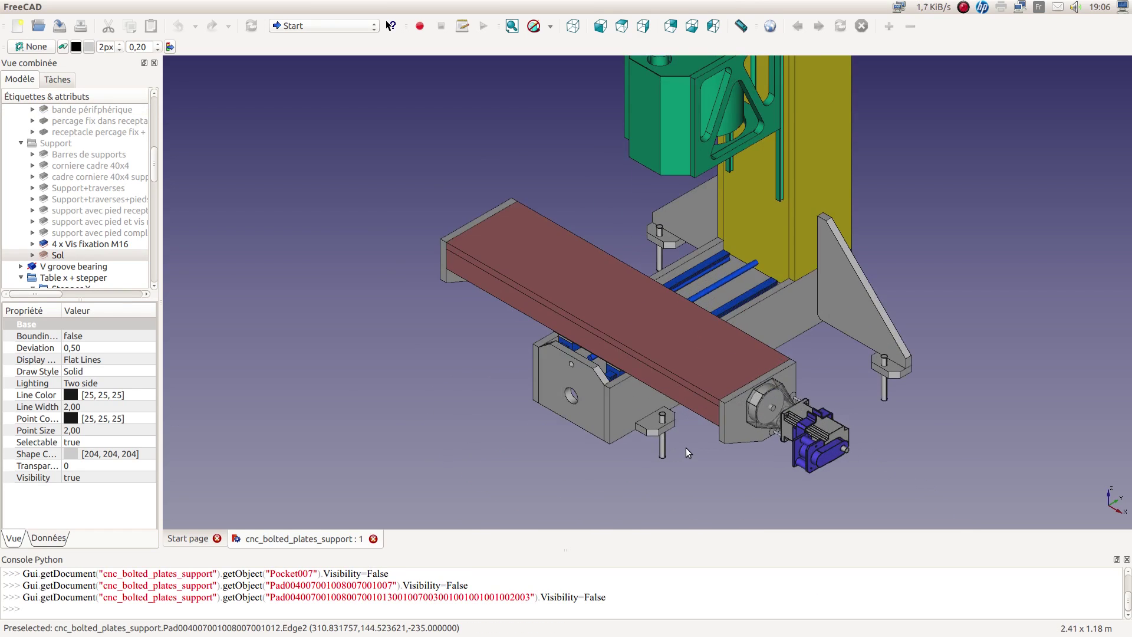
{"action": "scroll", "coordinate": [686, 447], "scroll_direction": "down", "scroll_amount": 2}
{"action": "middle_click_drag", "start_coordinate": [687, 452], "coordinate": [619, 485]}
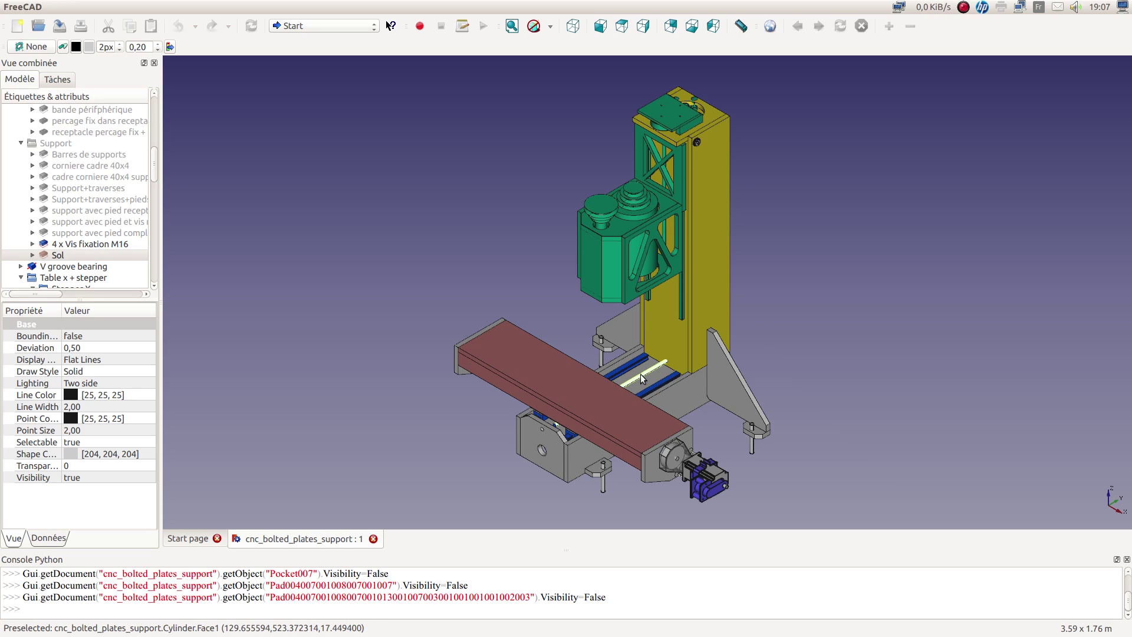
Hide the red table top, then zoom to view the exposed X-axis rails and lead screw
{"action": "left_click", "coordinate": [603, 408]}
{"action": "key", "text": "space"}
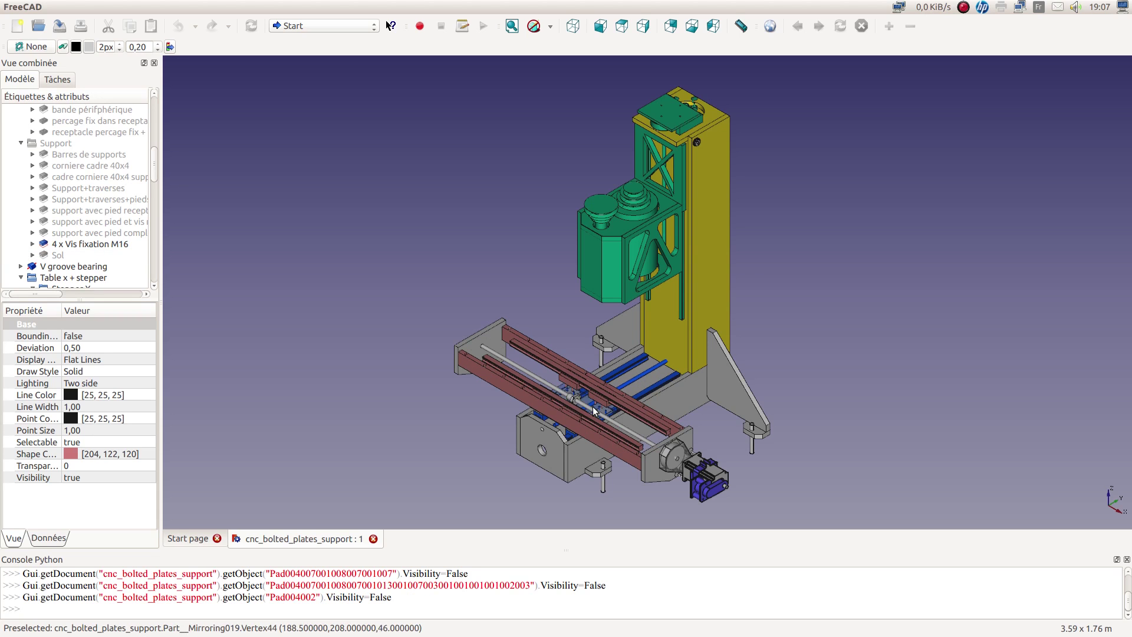
{"action": "scroll", "coordinate": [593, 408], "scroll_direction": "up", "scroll_amount": 5}
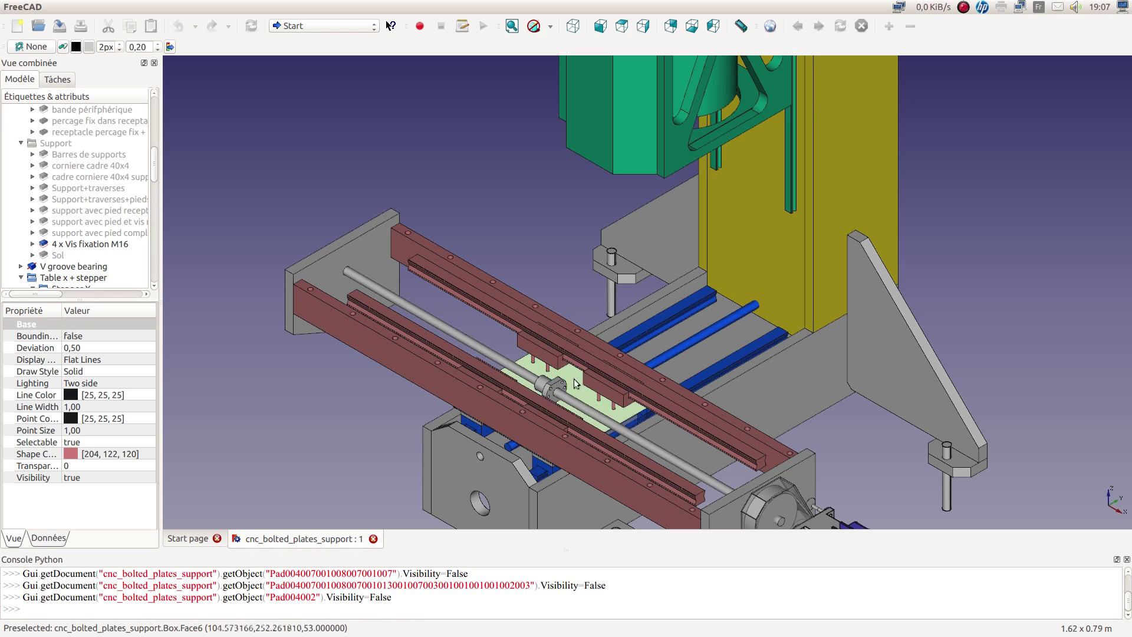
{"action": "scroll", "coordinate": [565, 389], "scroll_direction": "down", "scroll_amount": 3}
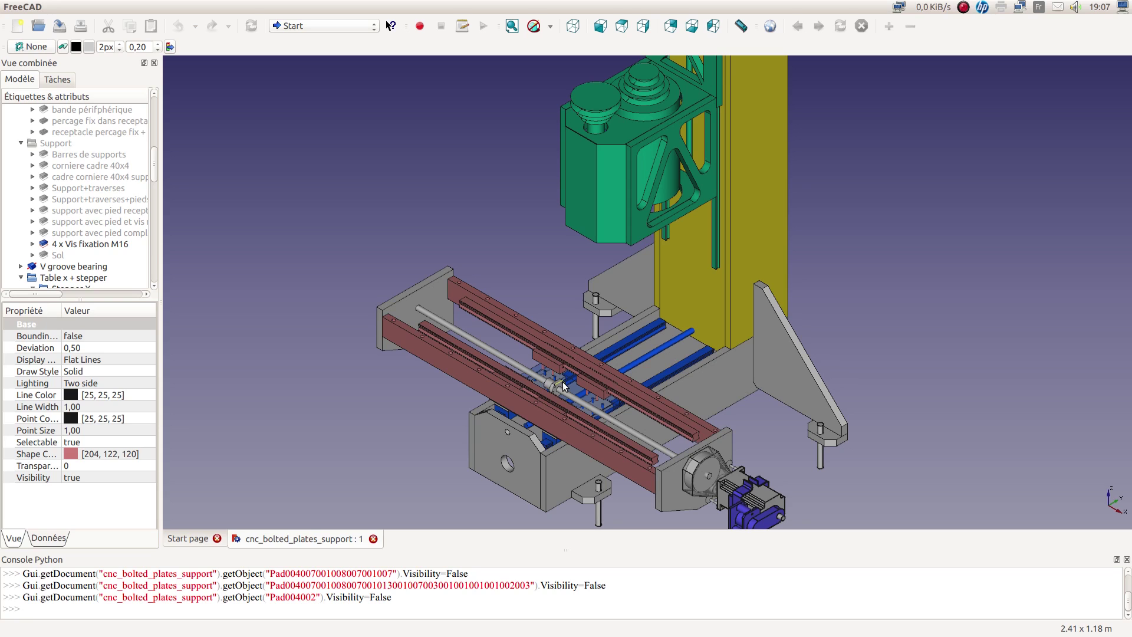
{"action": "scroll", "coordinate": [564, 387], "scroll_direction": "down", "scroll_amount": 1}
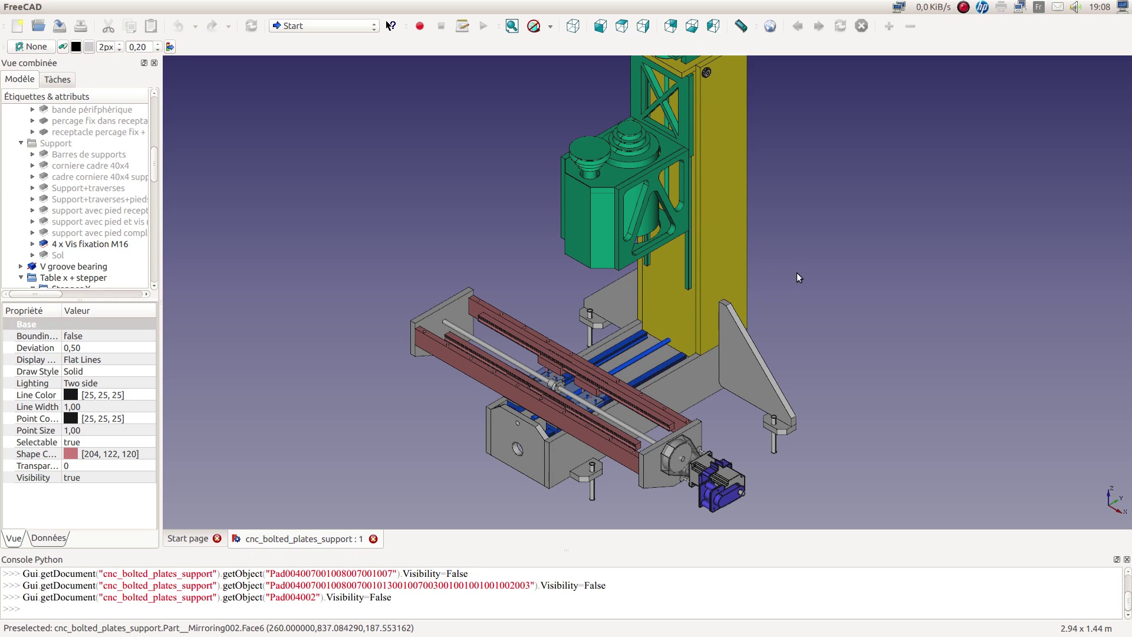
{"action": "middle_click_drag", "start_coordinate": [798, 272], "coordinate": [782, 317]}
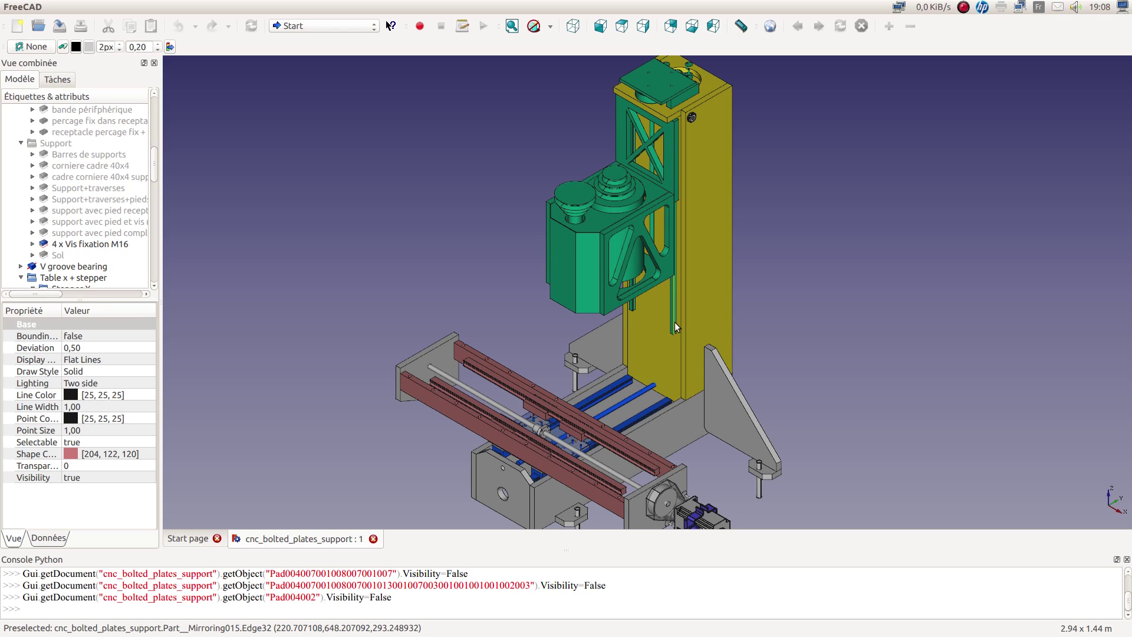
{"action": "scroll", "coordinate": [675, 325], "scroll_direction": "down", "scroll_amount": 3}
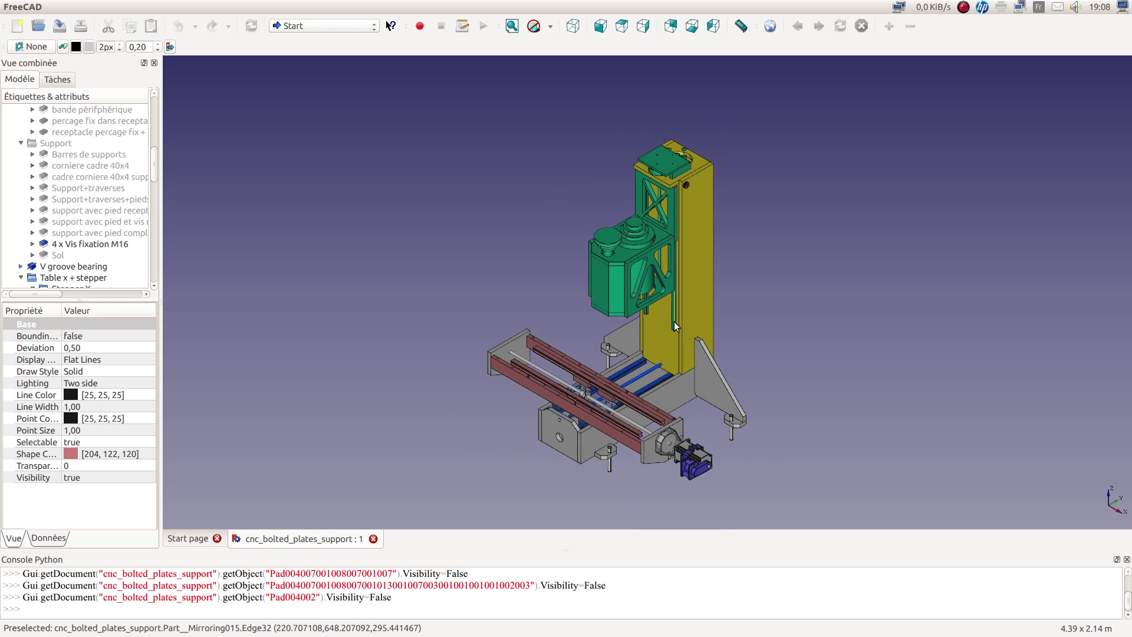